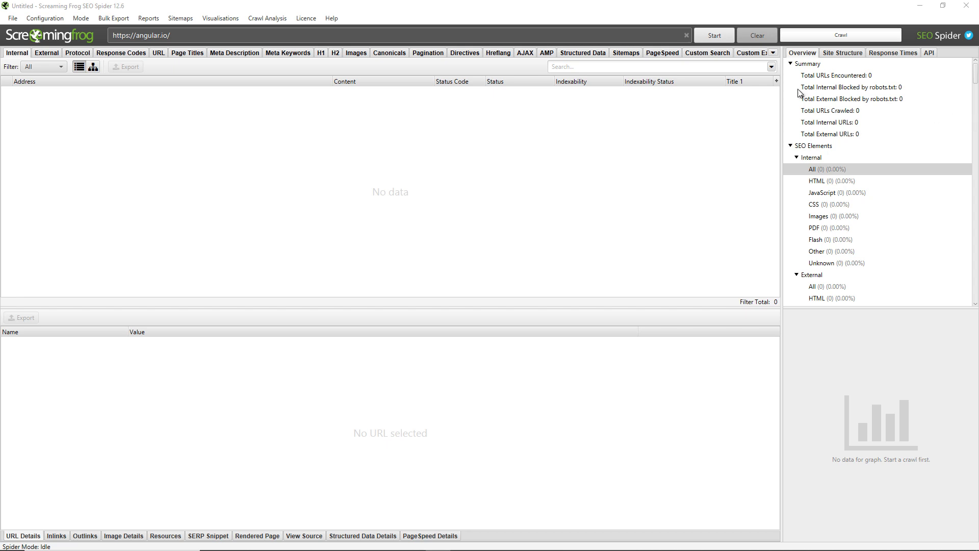
Step: Crawl angular.io and show the homepage's details: status 200, title 'Angular', 5.0 KB
click(716, 36)
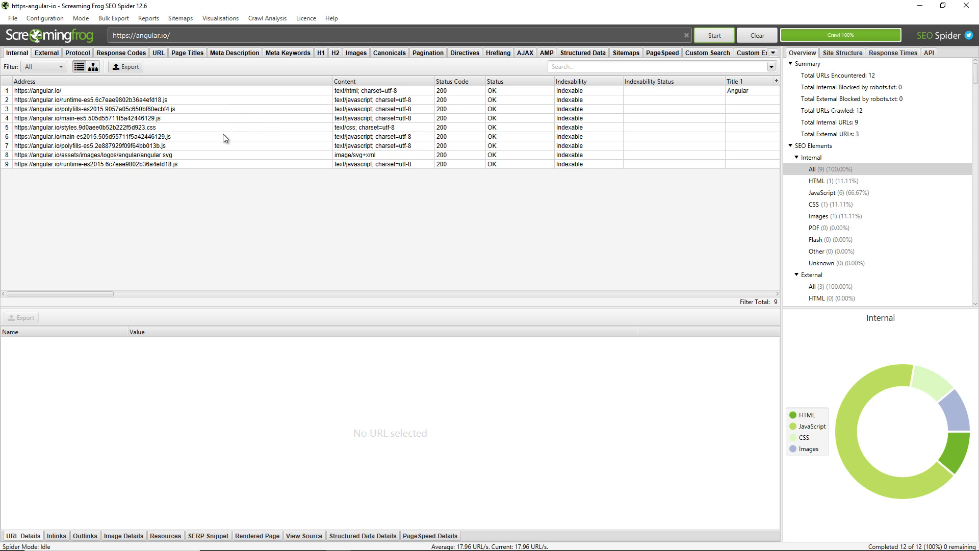
click(182, 92)
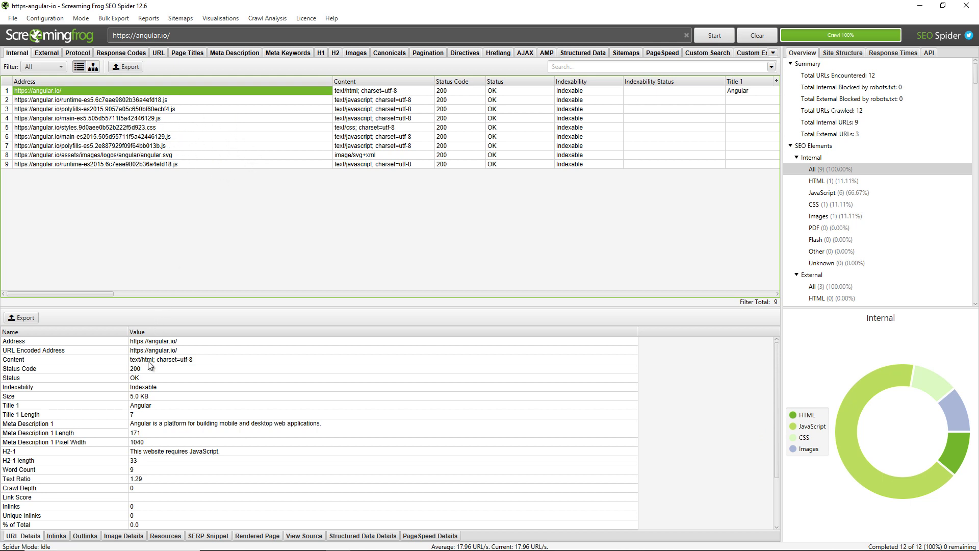
Step: List the angular.io homepage's 11 outlinks and scroll the table across to Alt Text
click(87, 536)
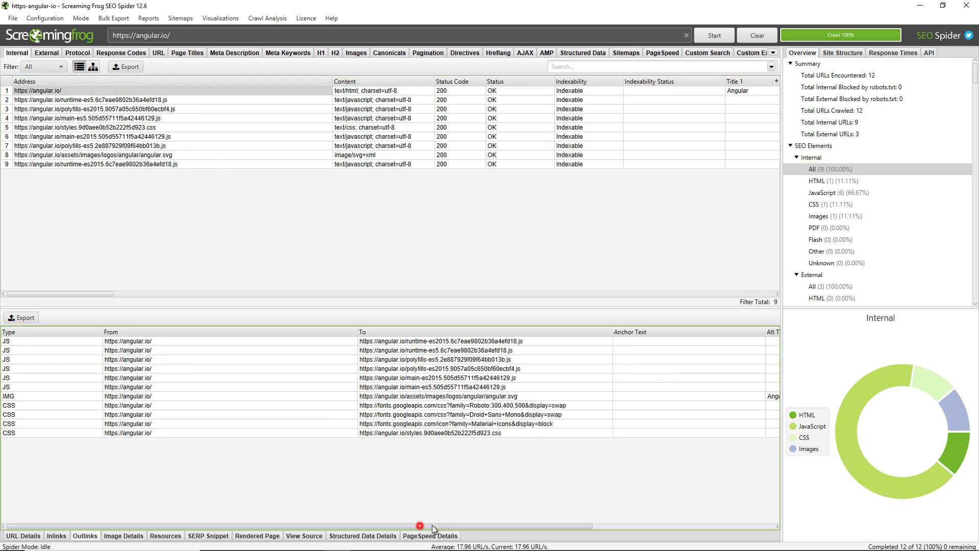
drag(421, 526, 332, 522)
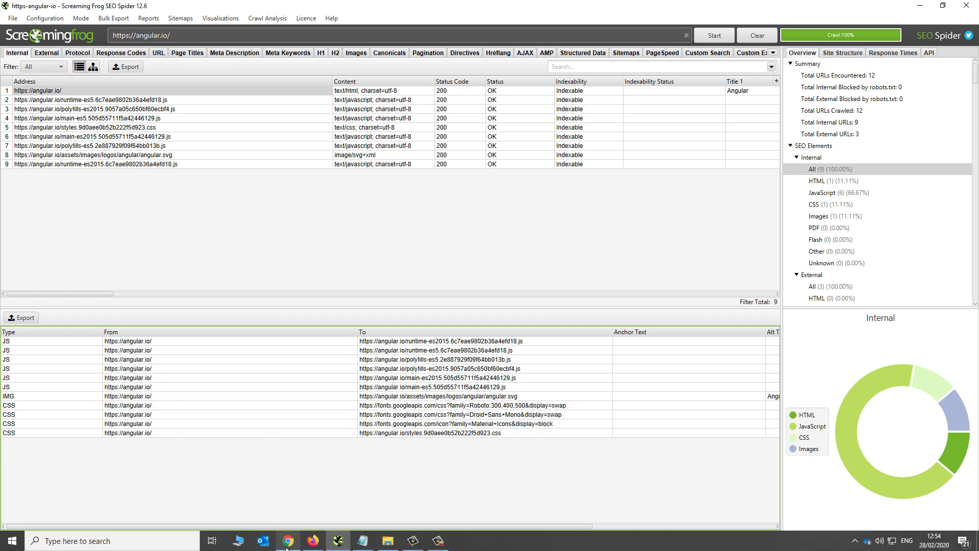
click(289, 545)
right_click(165, 301)
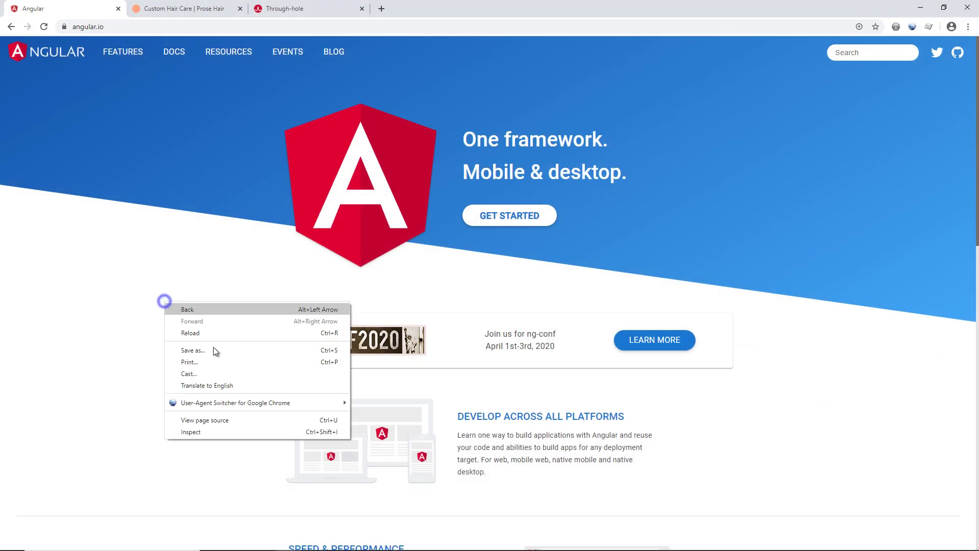
click(222, 422)
scroll(283, 296, down, 6)
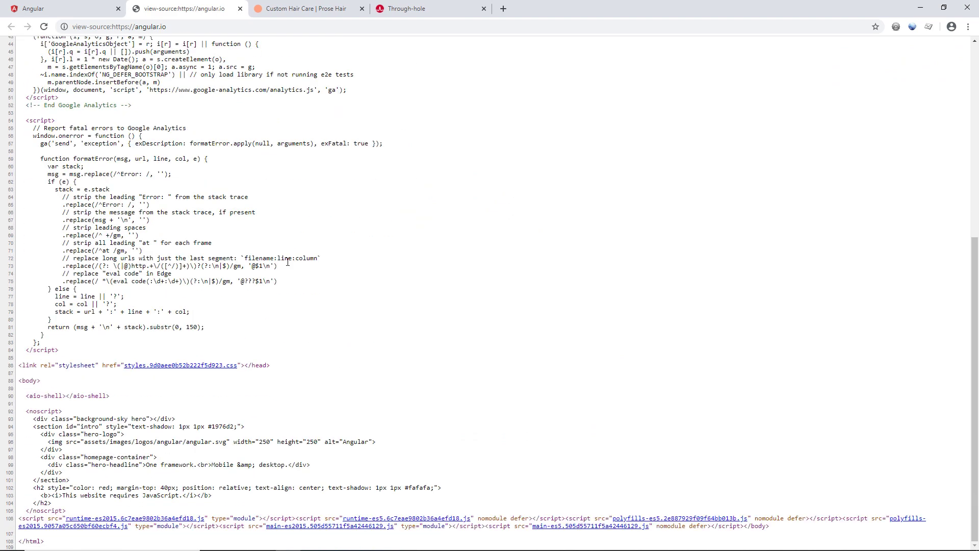
scroll(286, 279, up, 6)
scroll(287, 289, down, 7)
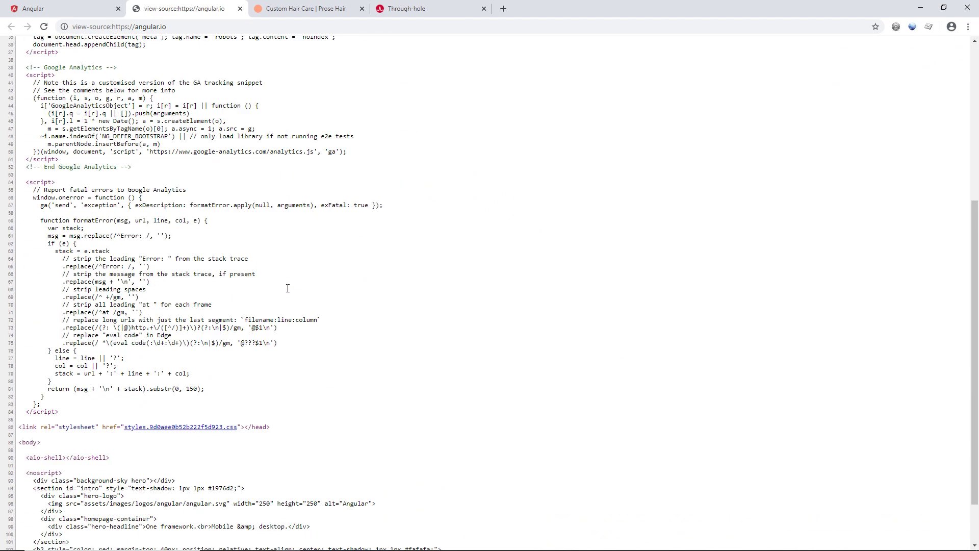
scroll(286, 293, up, 7)
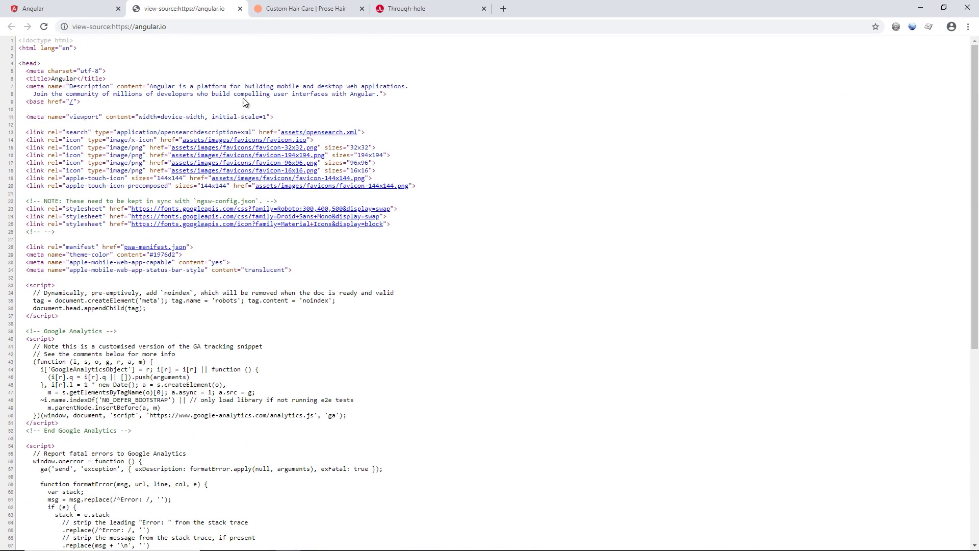
click(241, 10)
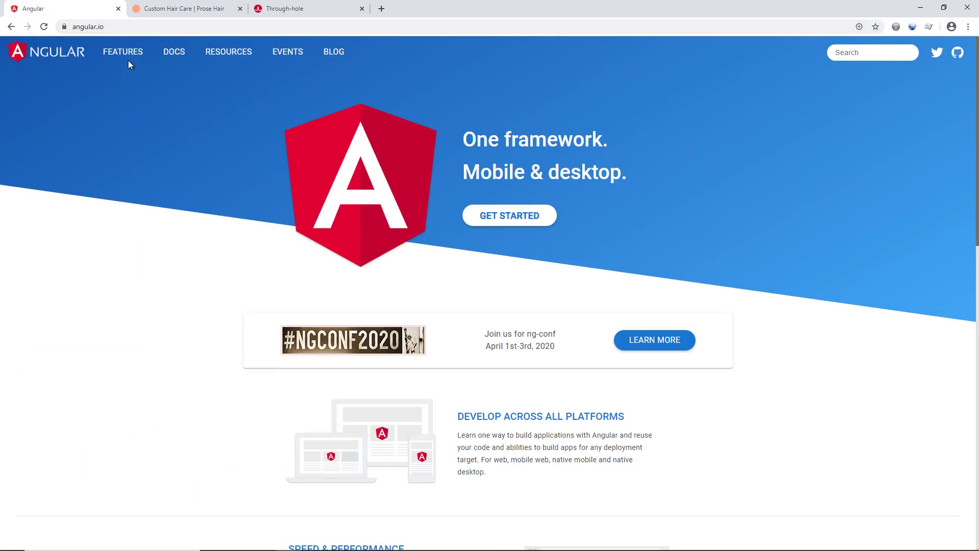
right_click(129, 53)
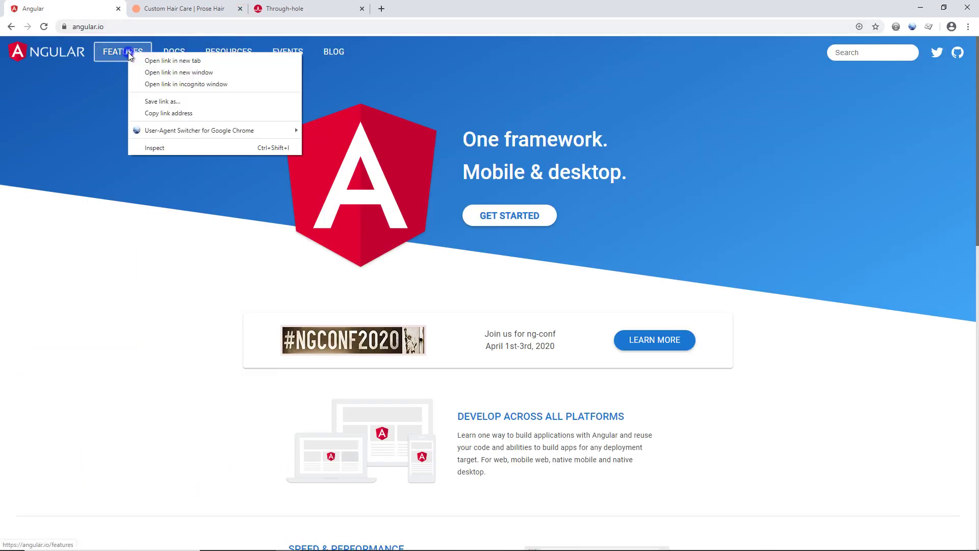
click(167, 150)
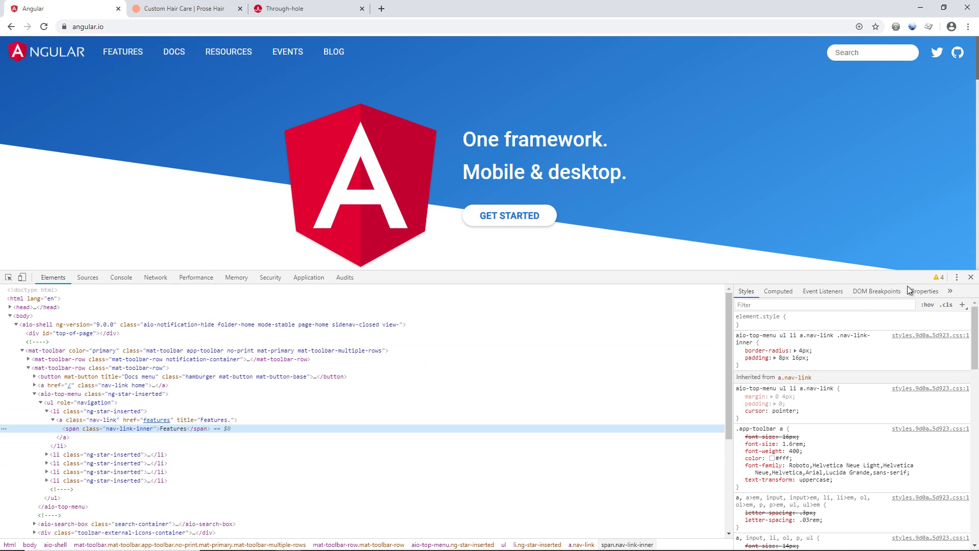
click(970, 277)
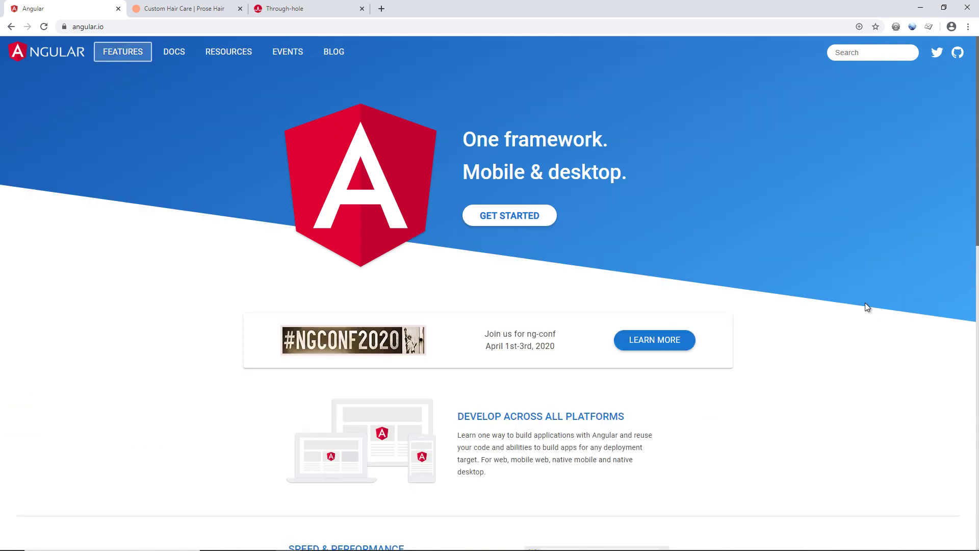
click(920, 7)
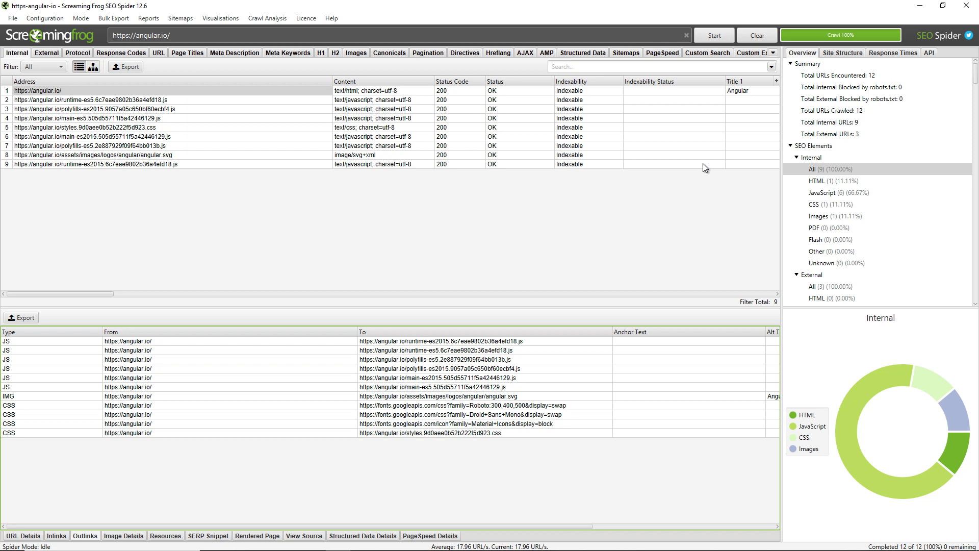
Step: Clear the angular.io crawl data and bring up the Spider crawl settings
click(752, 36)
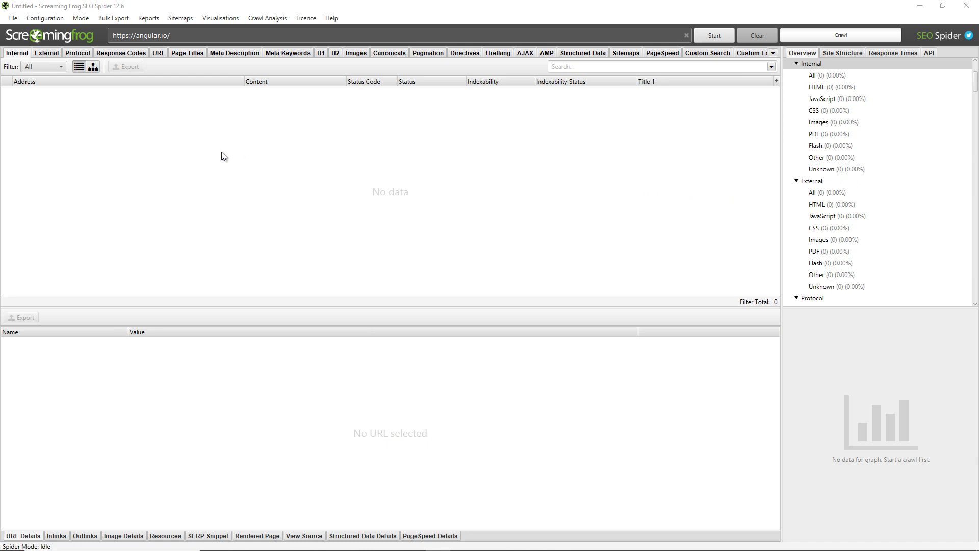
click(45, 18)
click(45, 42)
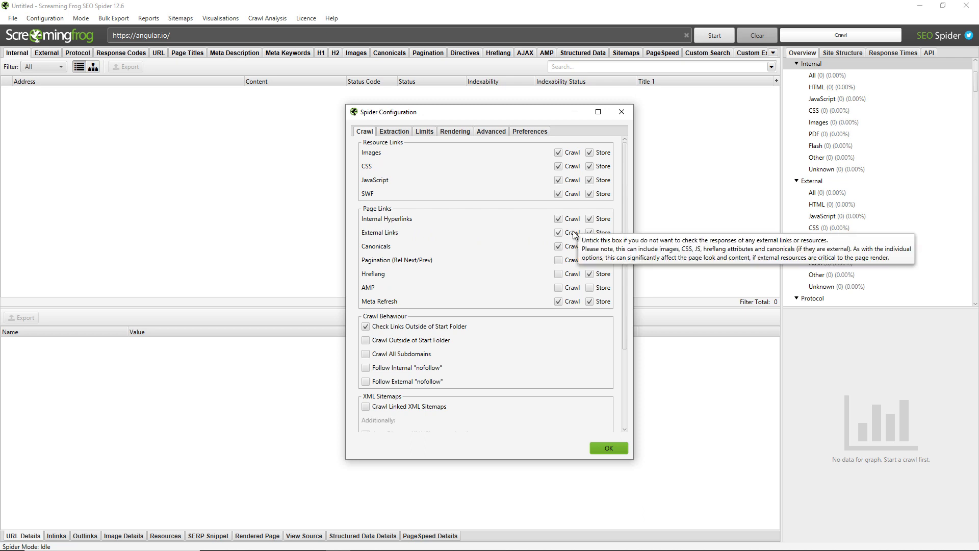
Step: Close the spider settings and clear the saved default configuration
click(610, 448)
click(11, 19)
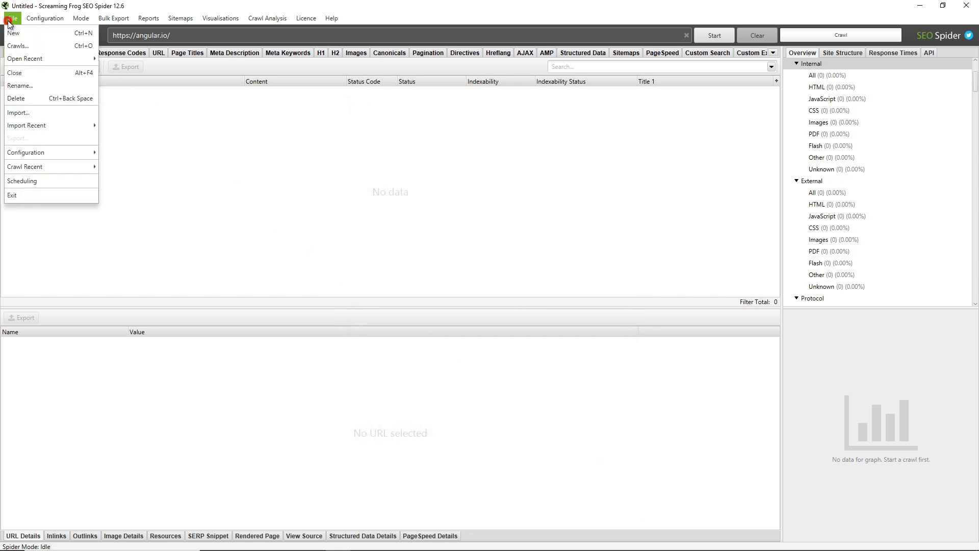
mouse_move(61, 152)
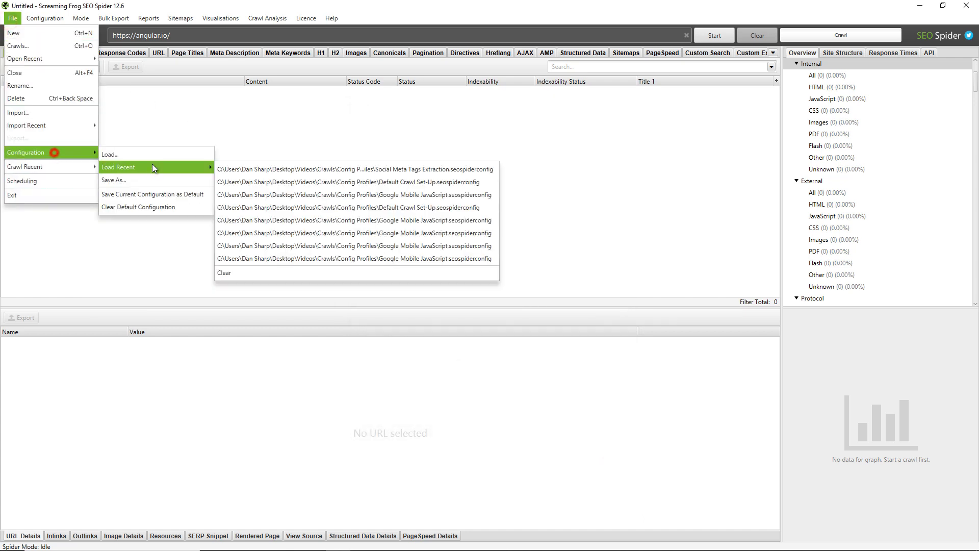
click(153, 207)
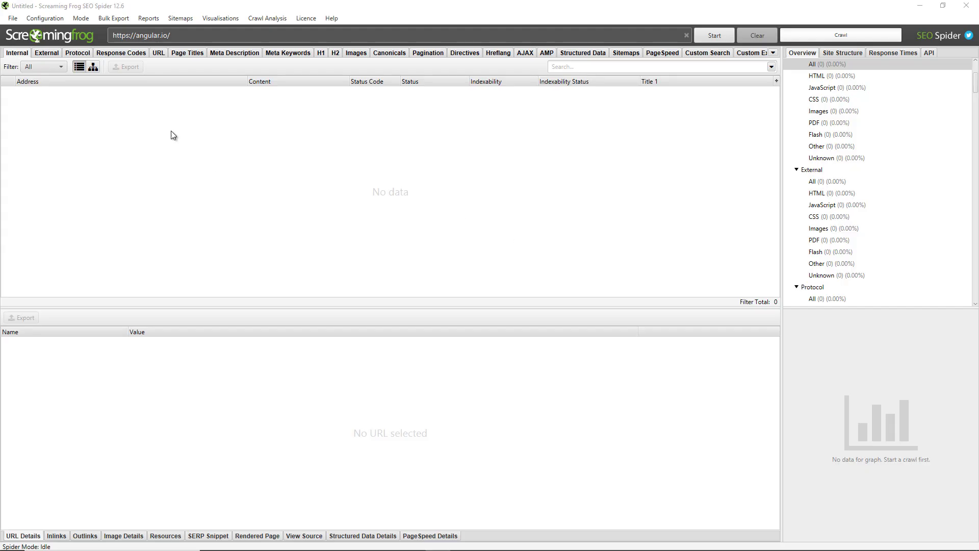
Step: Set spider rendering to JavaScript with a Googlebot Mobile: Smartphone window
click(46, 19)
click(49, 36)
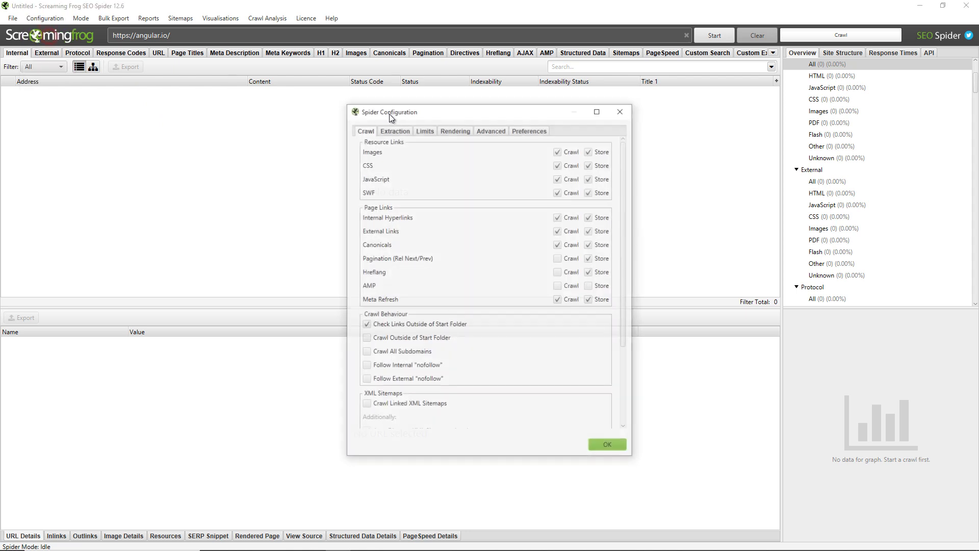
click(455, 133)
click(555, 147)
click(564, 191)
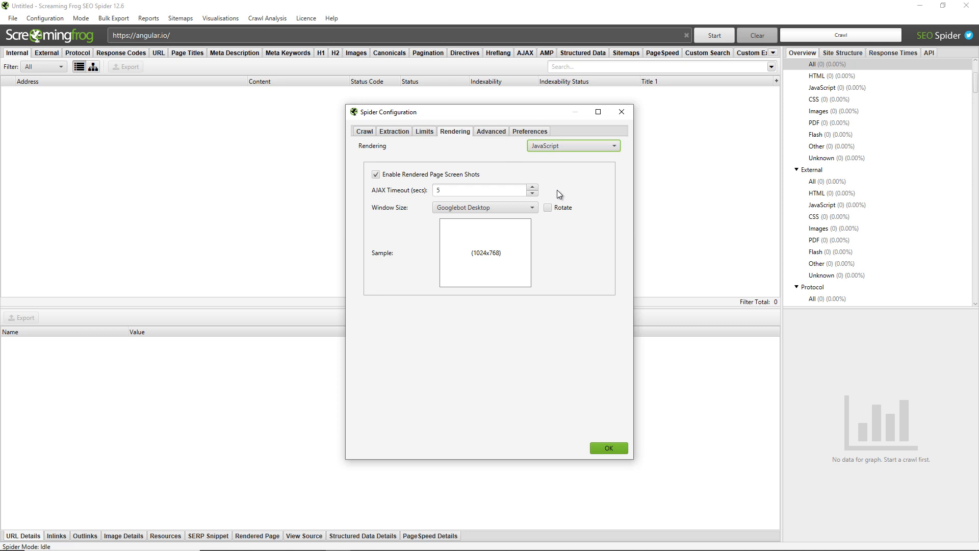
click(504, 210)
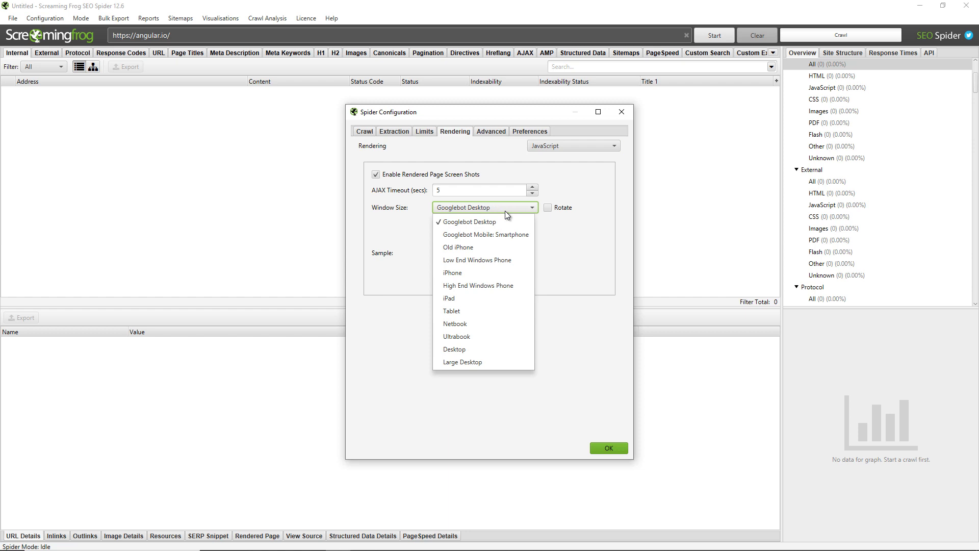
click(508, 234)
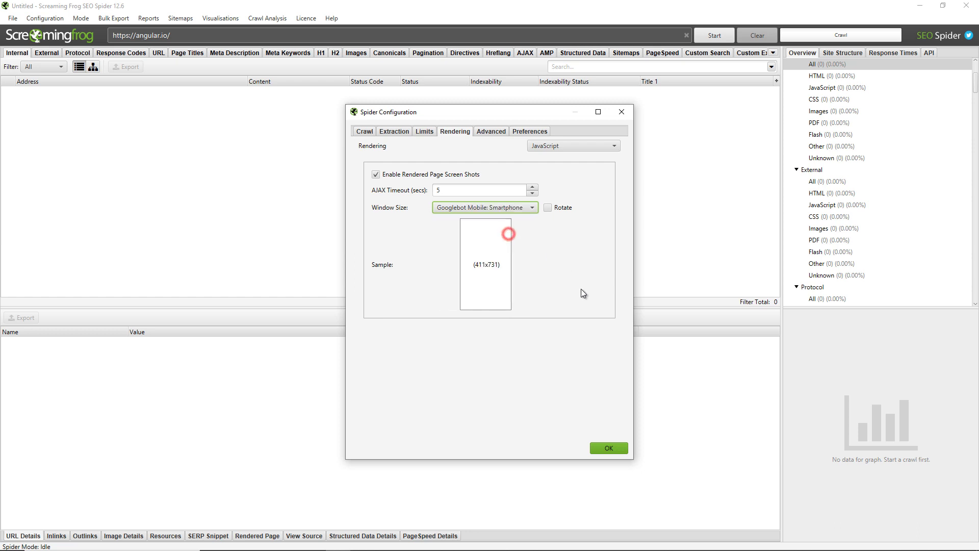
click(609, 447)
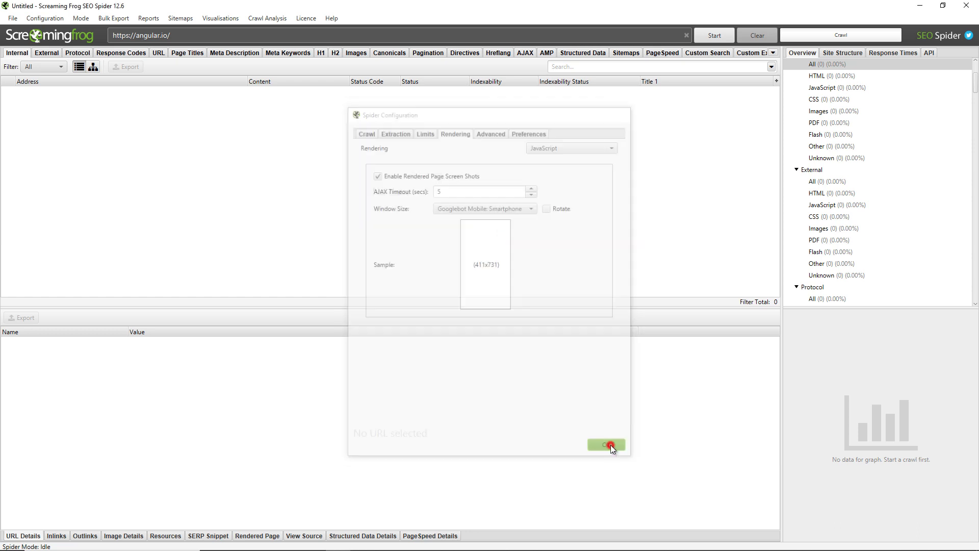
Step: Recrawl angular.io with JavaScript rendering and filter the Internal results to HTML
click(718, 39)
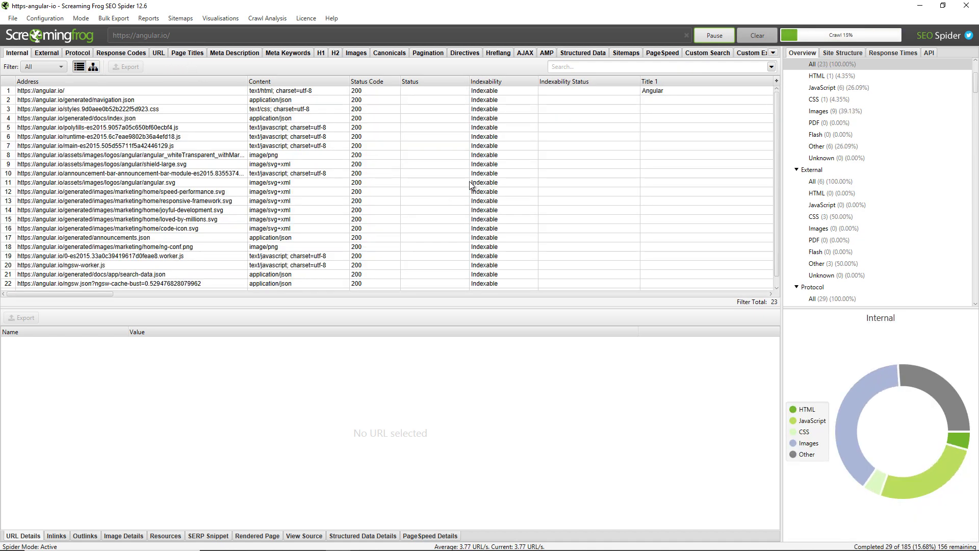
scroll(210, 142, down, 1)
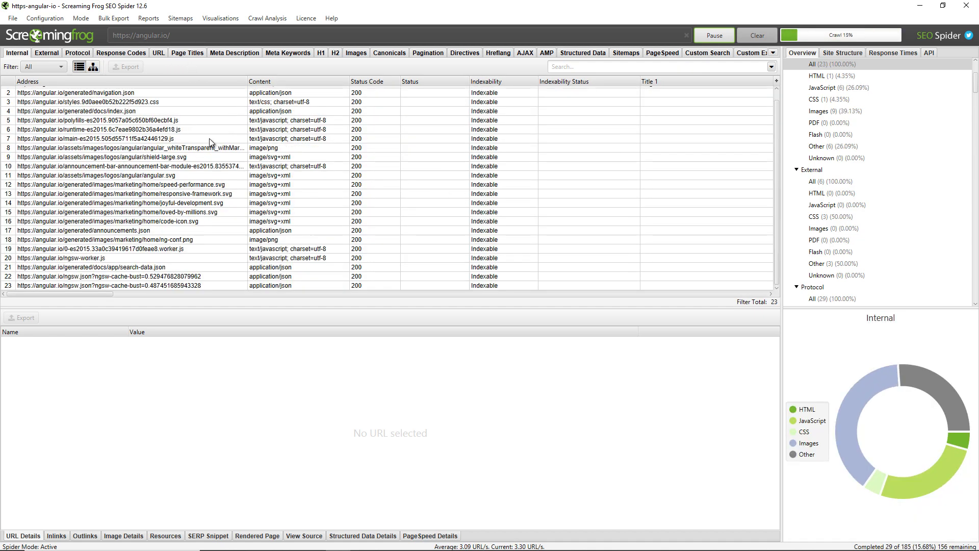
scroll(210, 153, up, 1)
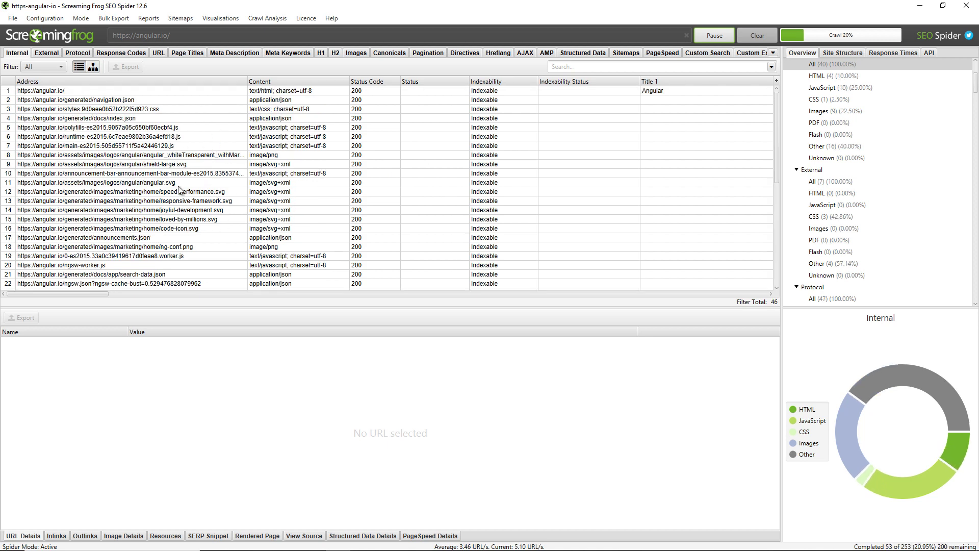
scroll(178, 193, down, 10)
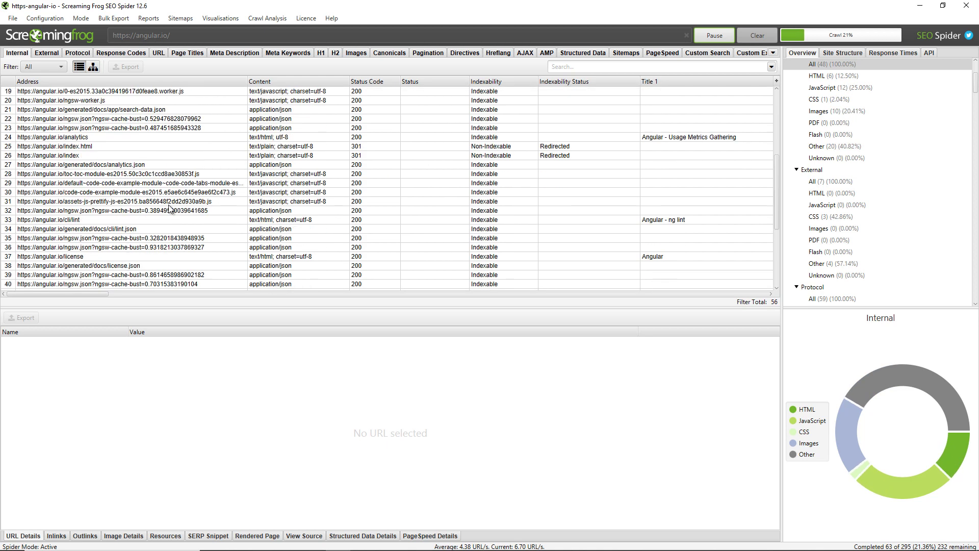
click(59, 69)
click(55, 92)
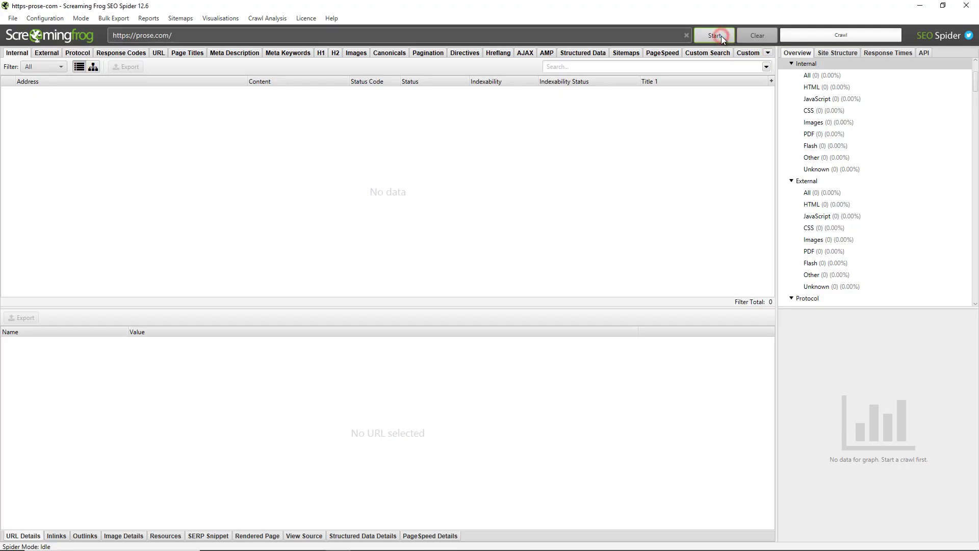
Step: Crawl prose.com and list the 122 resources blocked by robots.txt
click(721, 36)
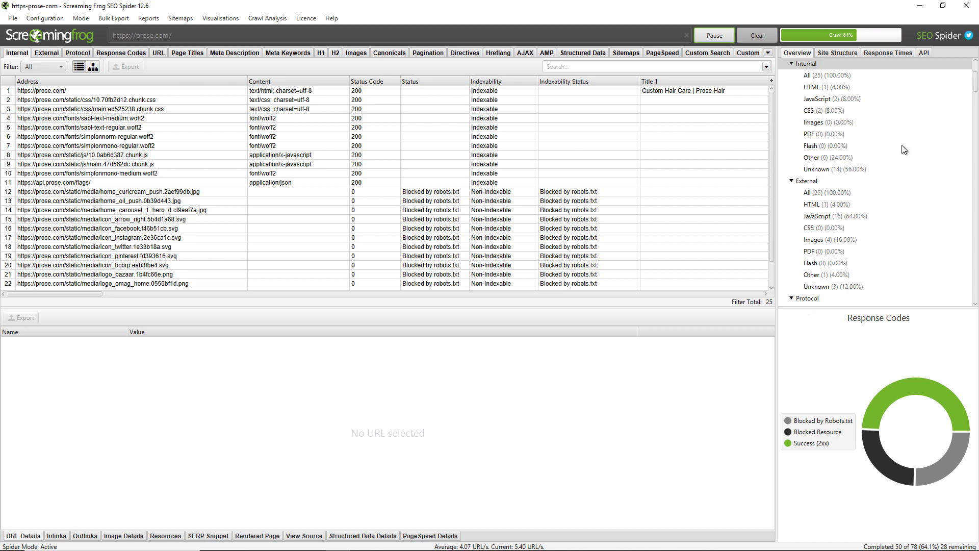
scroll(884, 168, down, 5)
scroll(882, 168, down, 1)
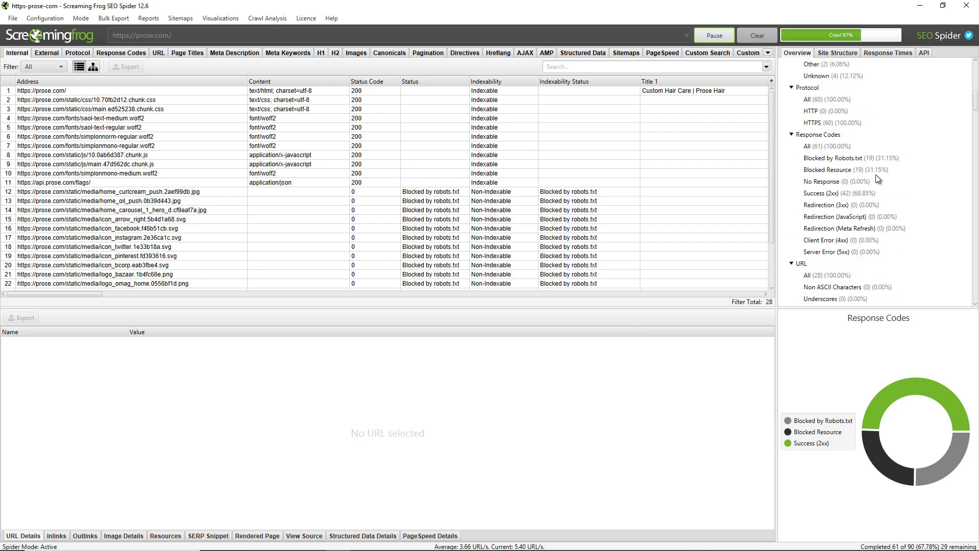
click(837, 171)
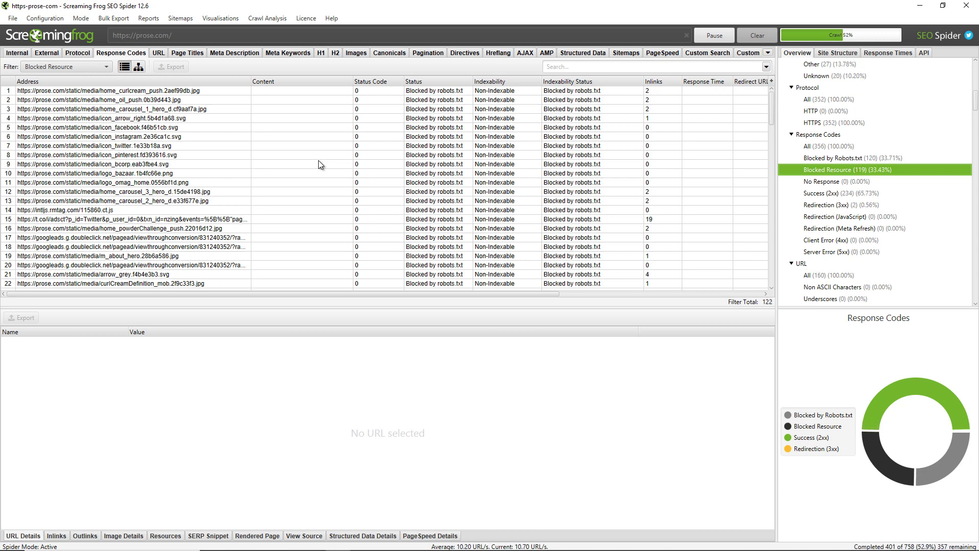
Step: Pause the prose.com crawl and choose to ignore robots.txt in the robots settings
click(705, 40)
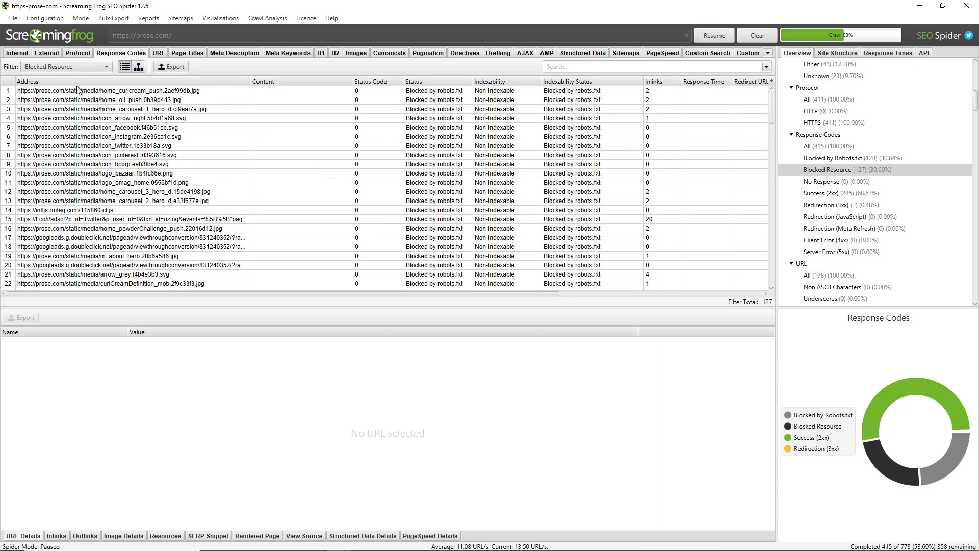
click(58, 19)
click(60, 45)
click(89, 47)
click(495, 261)
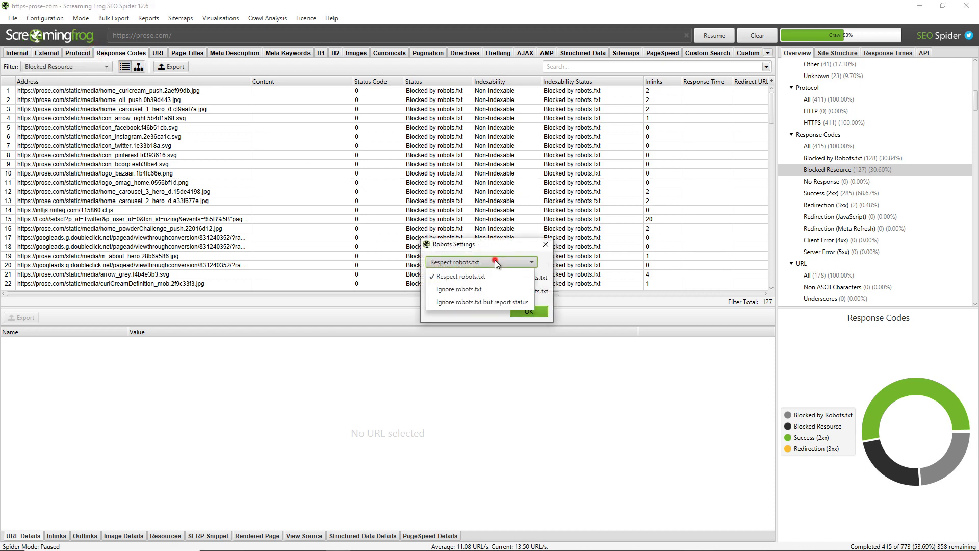
click(496, 288)
click(546, 244)
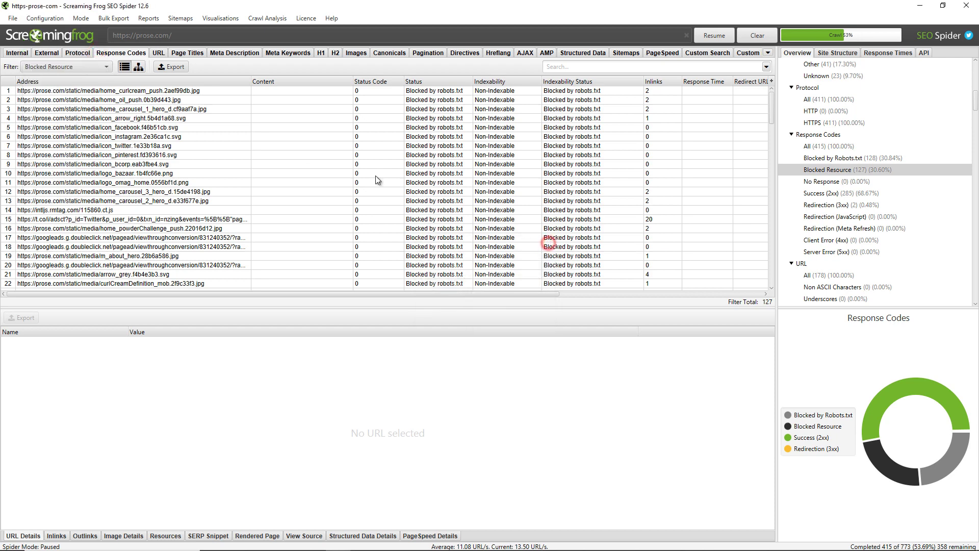
Step: Delete the 'Disallow: /static/media/' rule from the custom robots.txt and apply it
click(57, 20)
mouse_move(70, 47)
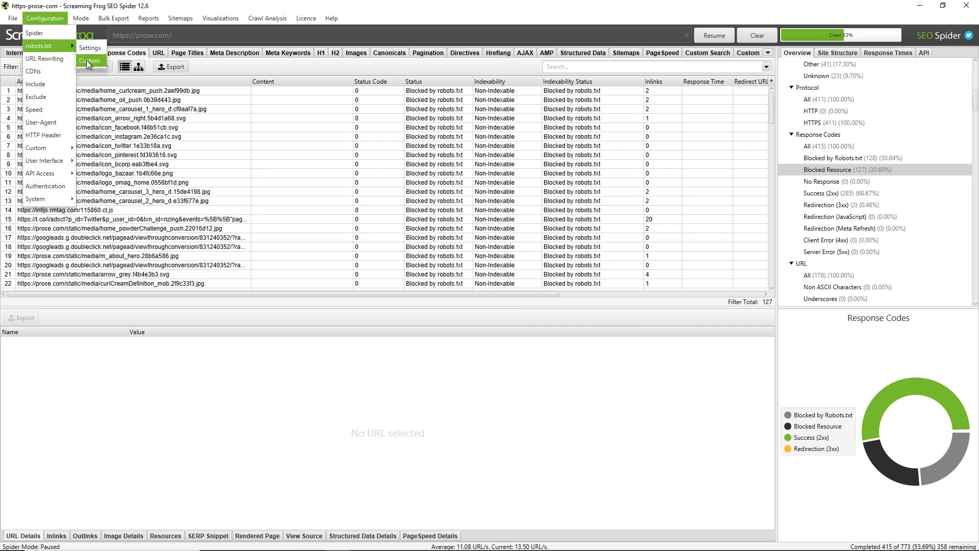
click(87, 60)
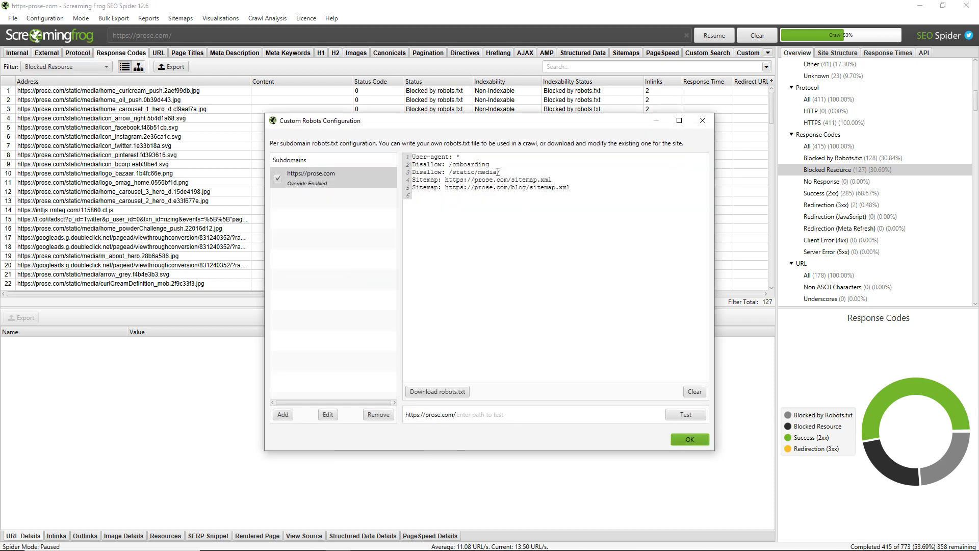
click(503, 172)
drag(514, 171, 409, 175)
key(BackSpace)
key(BackSpace)
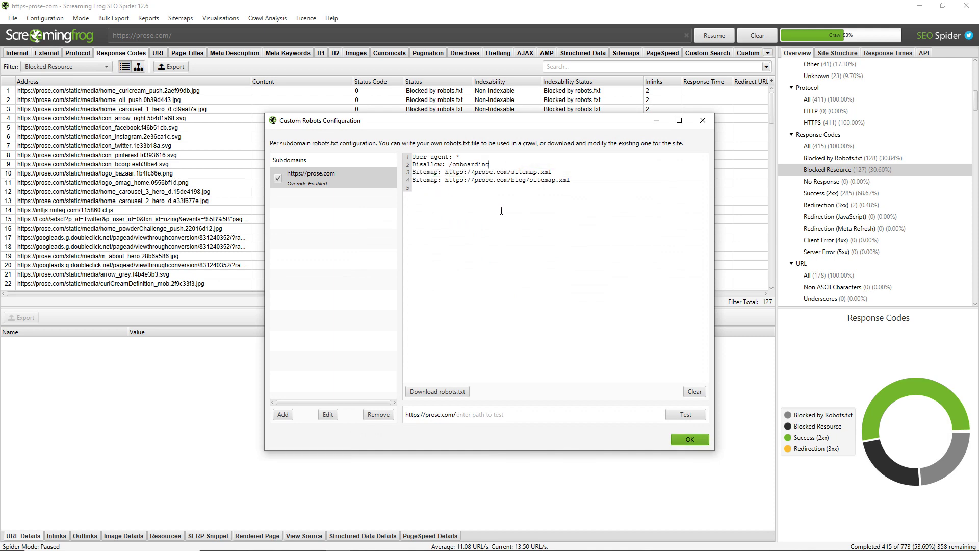
click(690, 440)
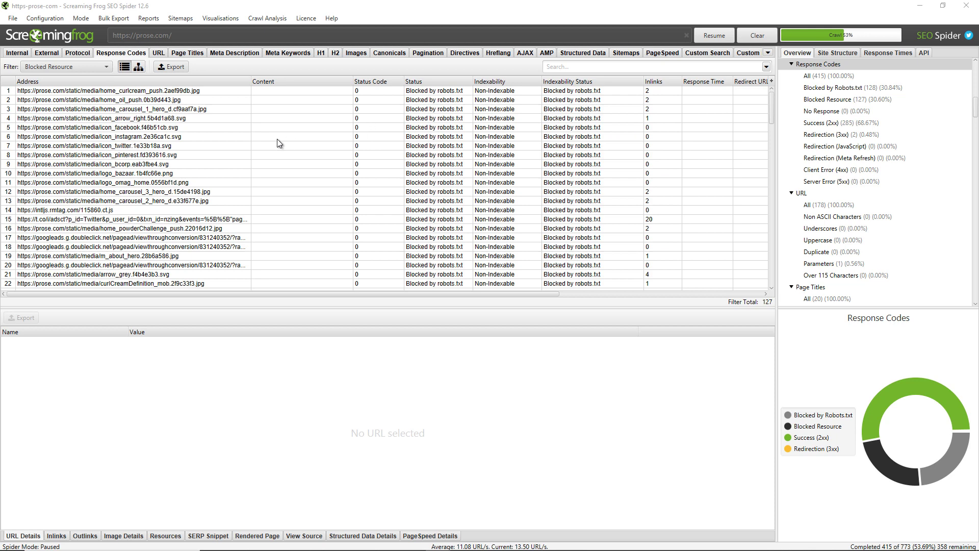
Step: Filter the Internal URL list to HTML pages only
click(20, 55)
click(36, 67)
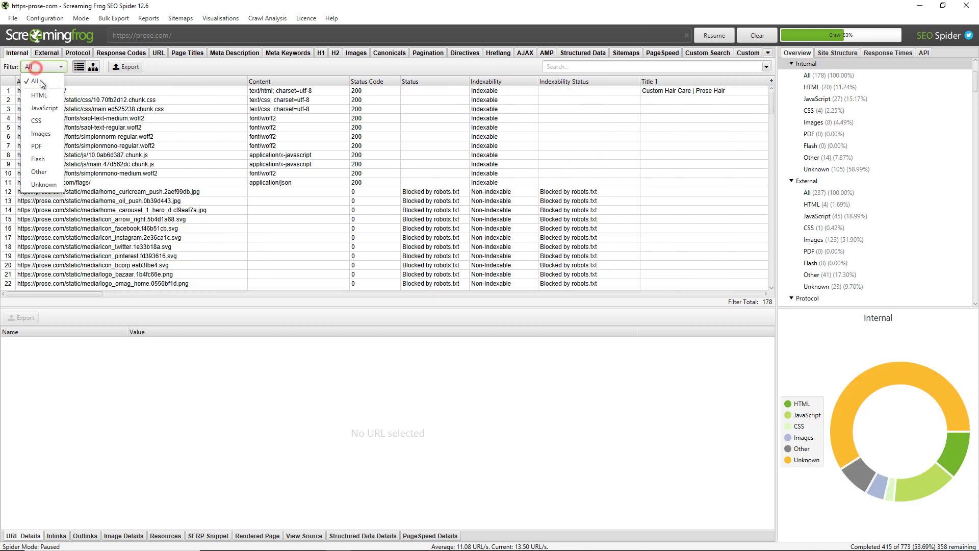
click(39, 95)
Step: Review the rendered page snapshot of prose.com/products and its 13 blocked resources
click(94, 120)
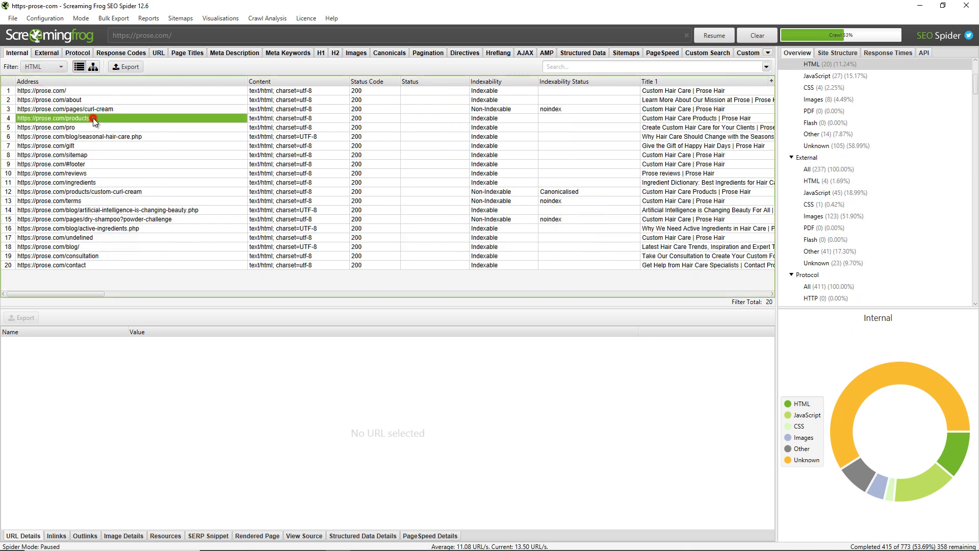
click(260, 536)
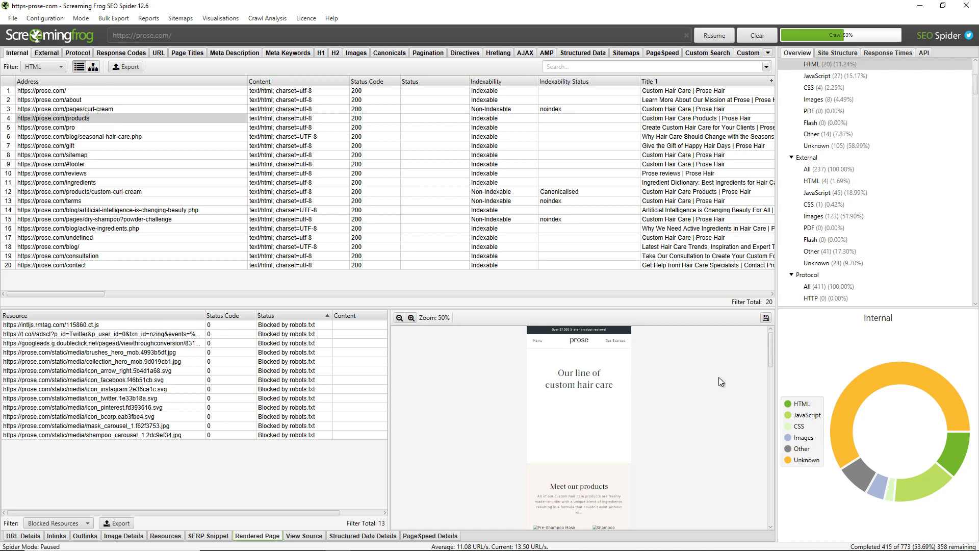
scroll(636, 393, down, 2)
scroll(636, 394, up, 2)
scroll(635, 396, down, 6)
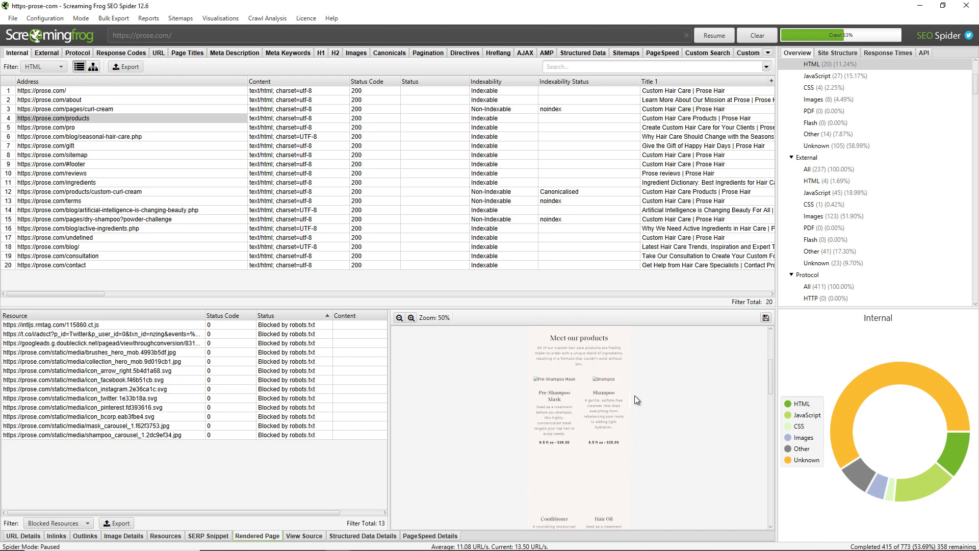
scroll(634, 396, up, 8)
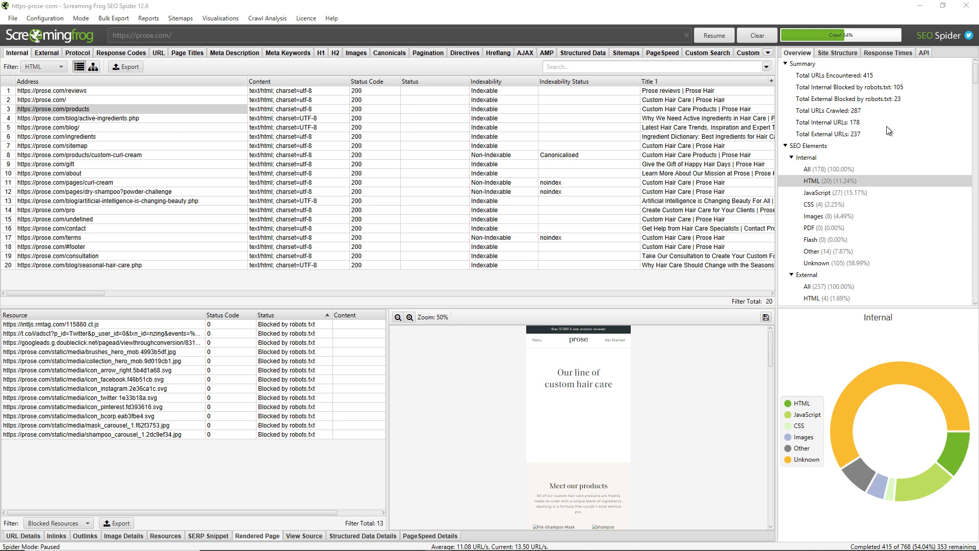
Step: Check response times, then raise the JavaScript rendering AJAX timeout from 5 to 15 seconds
click(897, 53)
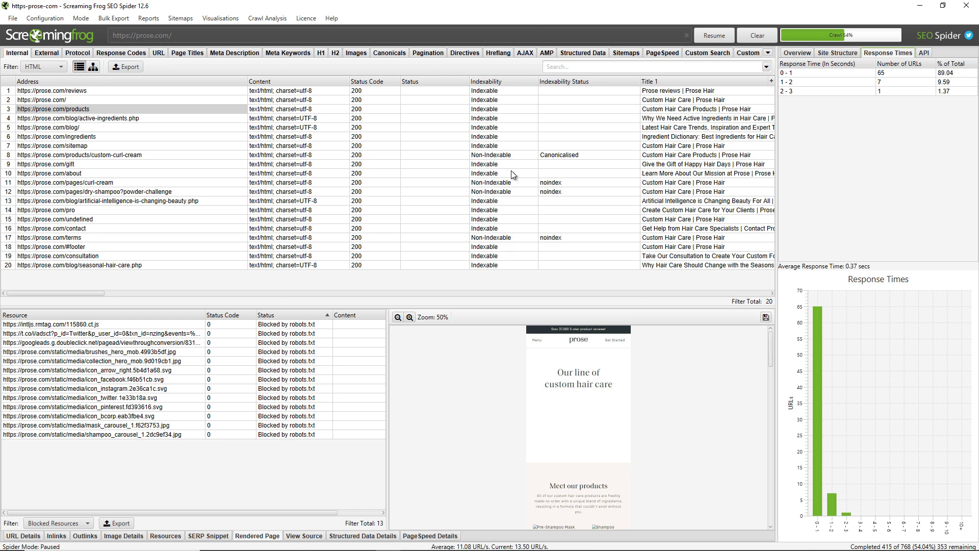
click(50, 20)
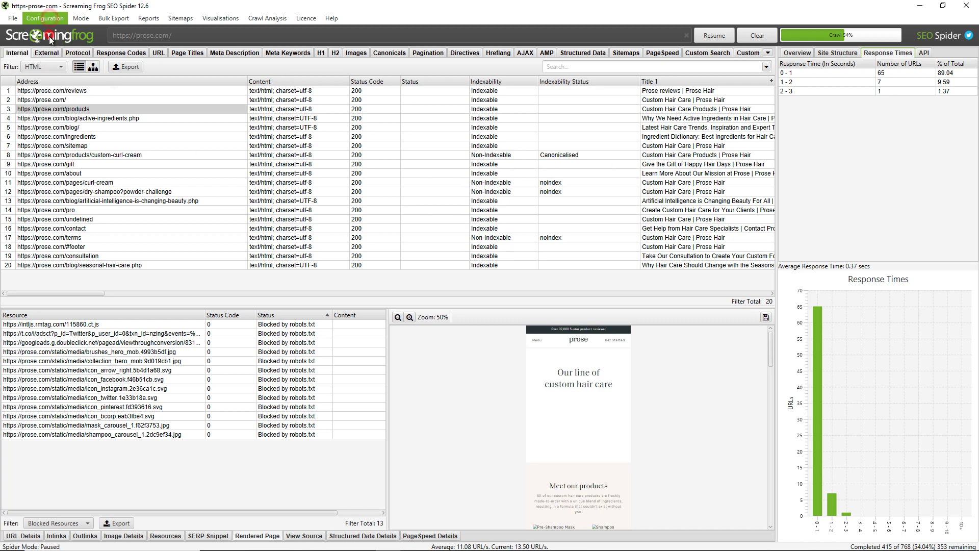
click(455, 131)
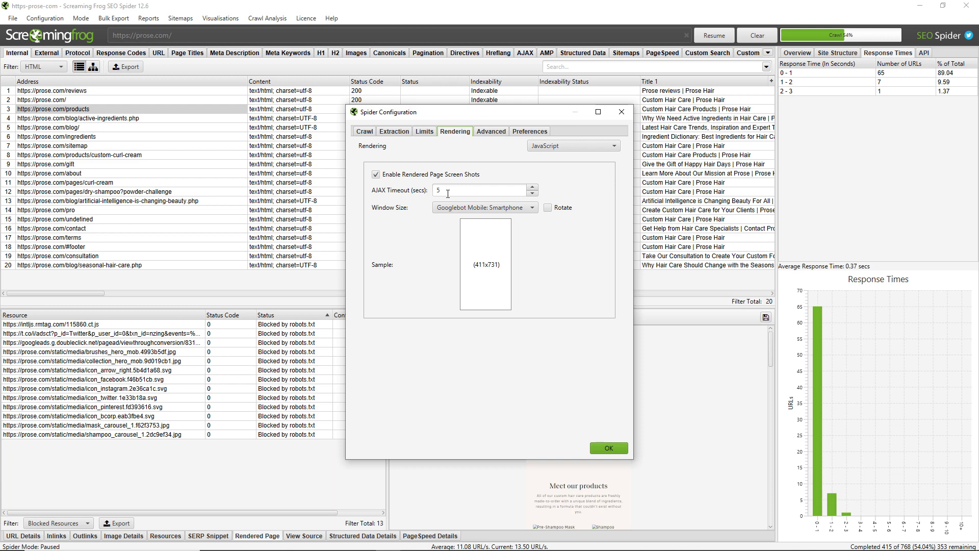
double_click(533, 187)
double_click(533, 187)
click(533, 187)
double_click(533, 187)
double_click(533, 187)
click(533, 187)
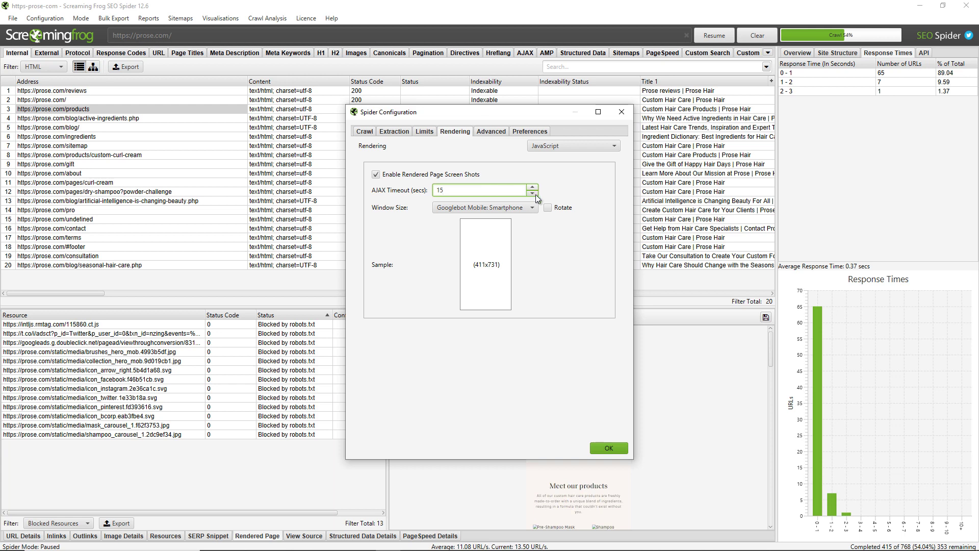
click(617, 447)
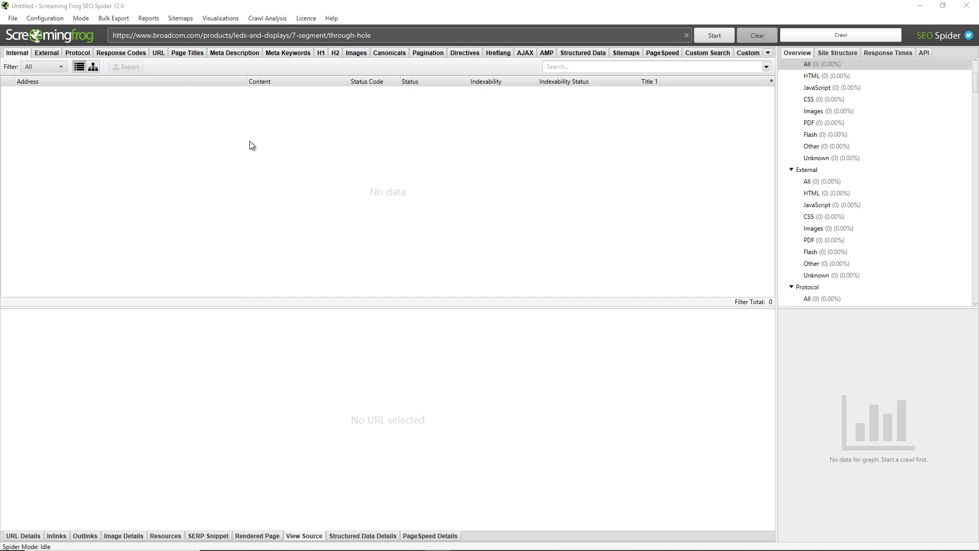
Step: Enable Store HTML and Store Rendered HTML, then start crawling the Broadcom through-hole page
click(43, 19)
click(41, 33)
click(394, 131)
scroll(449, 230, down, 3)
click(401, 410)
click(405, 425)
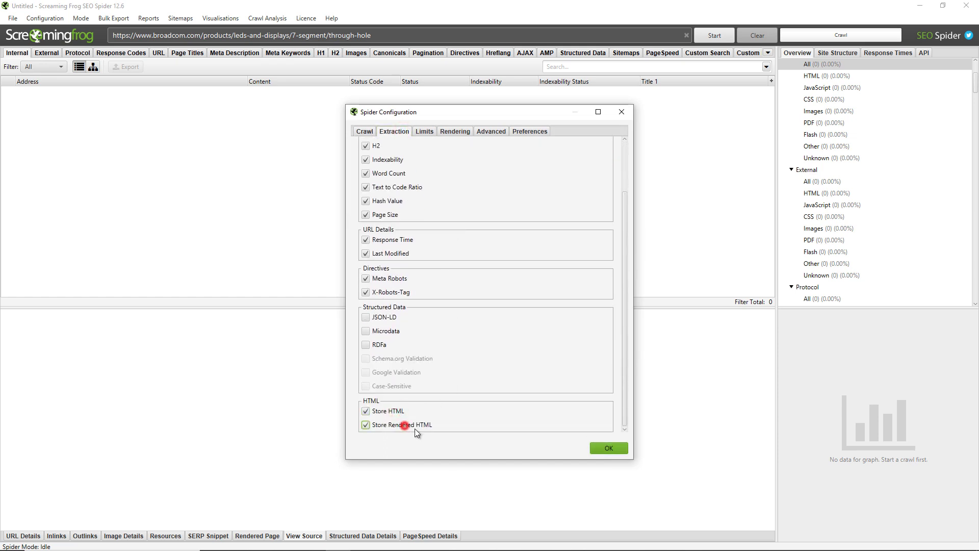
click(610, 450)
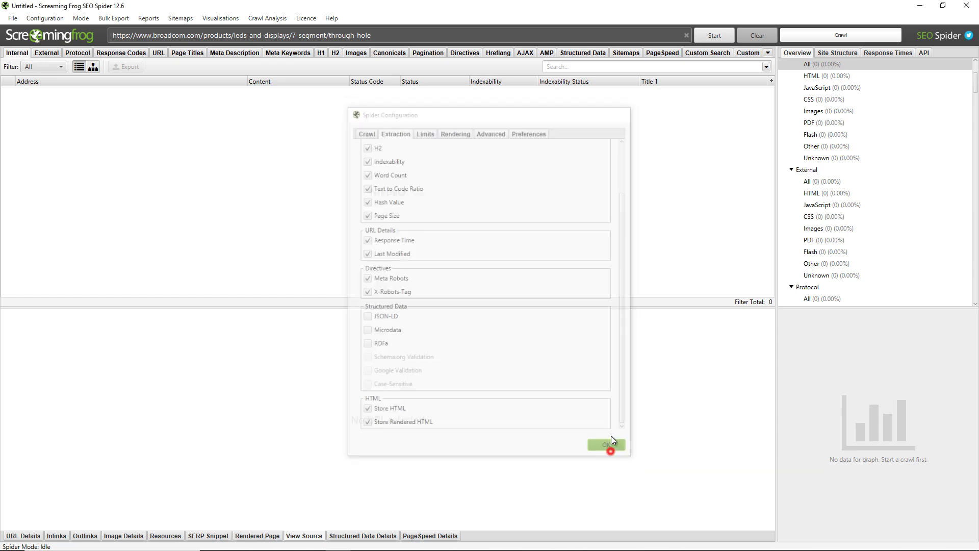
click(715, 40)
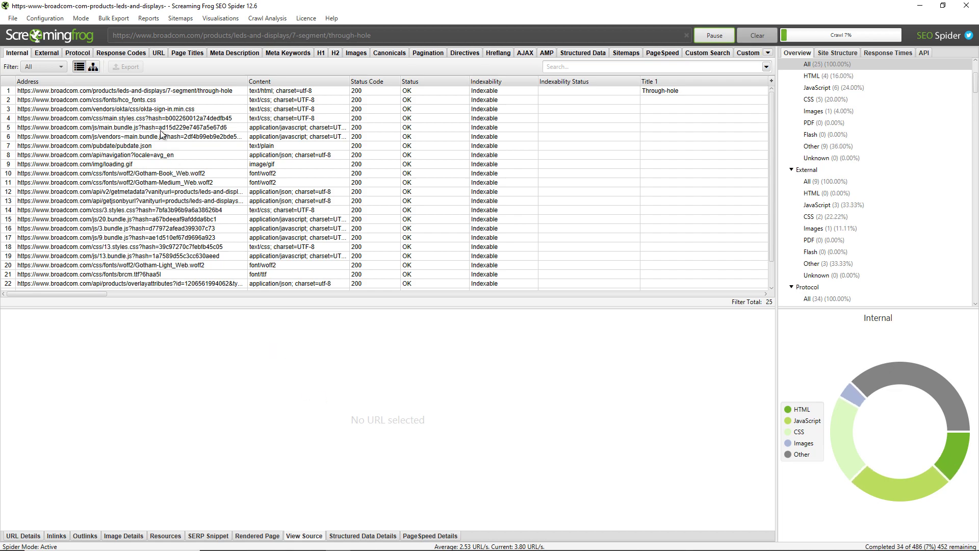
Step: Show the through-hole page's original and rendered HTML, and copy the HDSP-5703 link address from the reloaded Chrome page
click(170, 91)
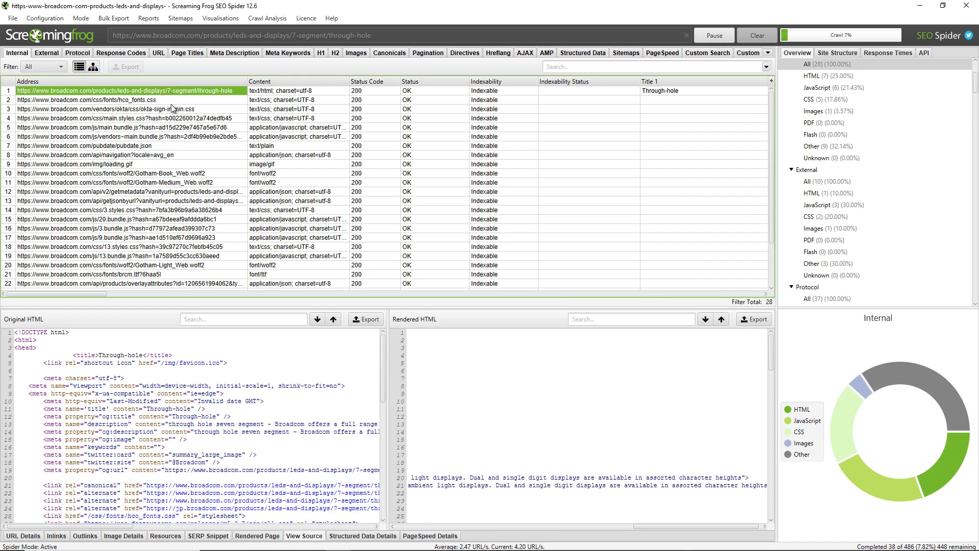
click(288, 544)
key(F5)
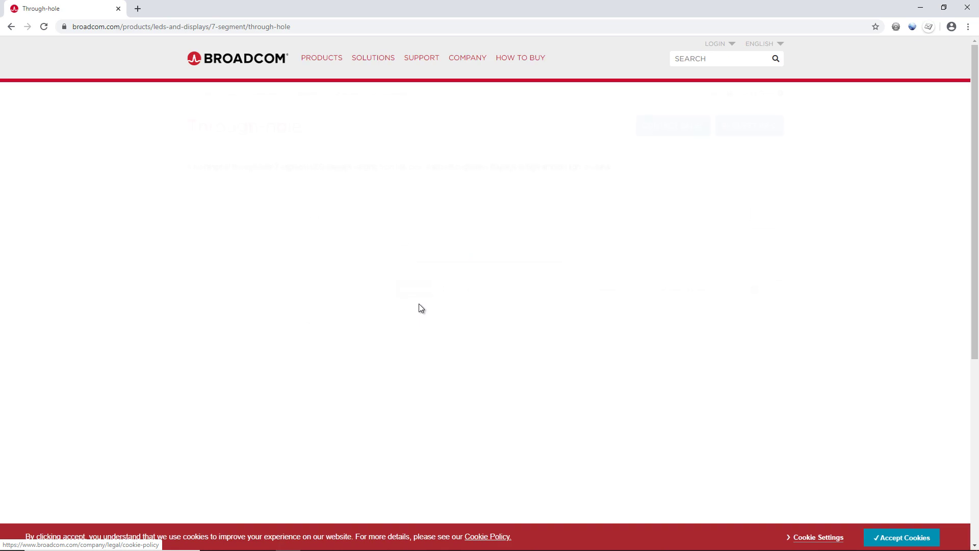
scroll(347, 306, down, 2)
right_click(275, 315)
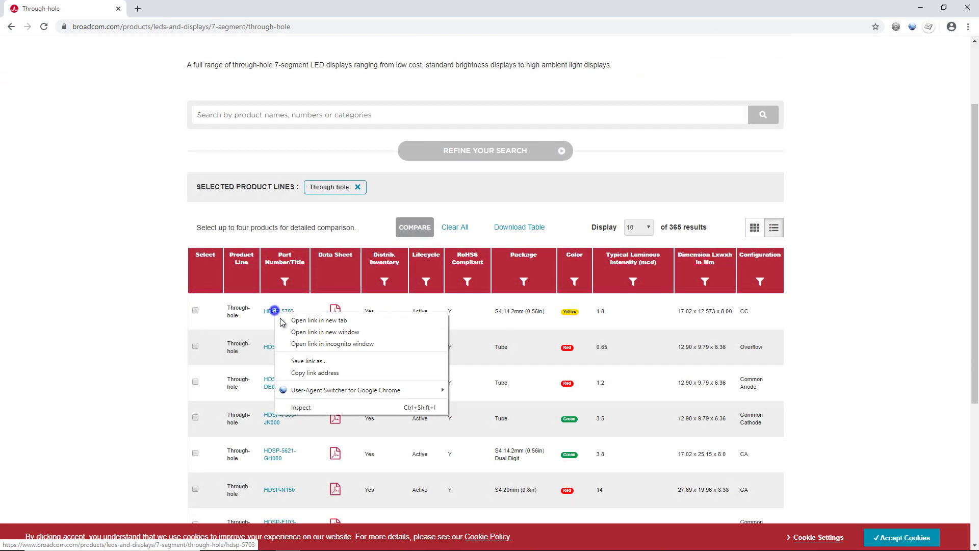
click(317, 373)
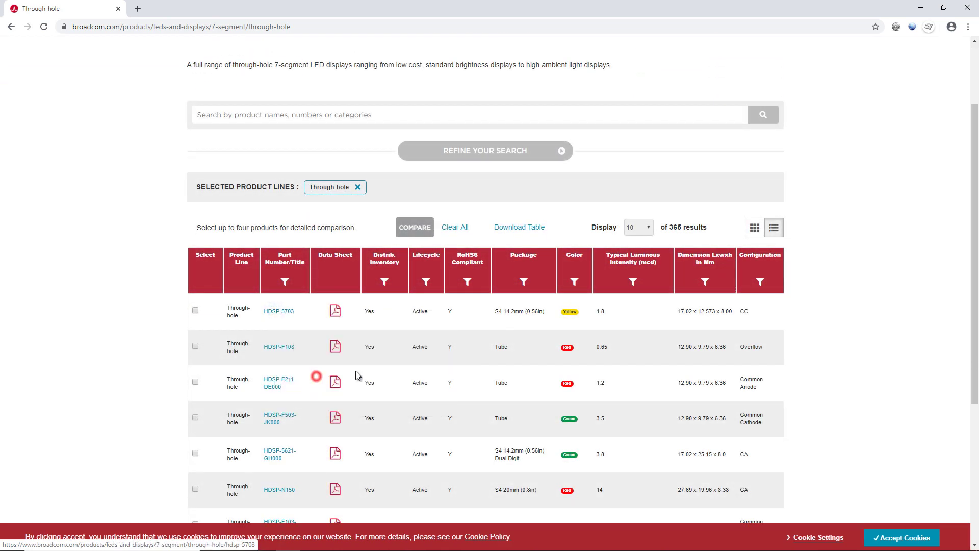
click(921, 7)
Step: Search both Original and Rendered HTML for the through-hole/hdsp-5703 path: 0 matches versus 1/1
click(249, 319)
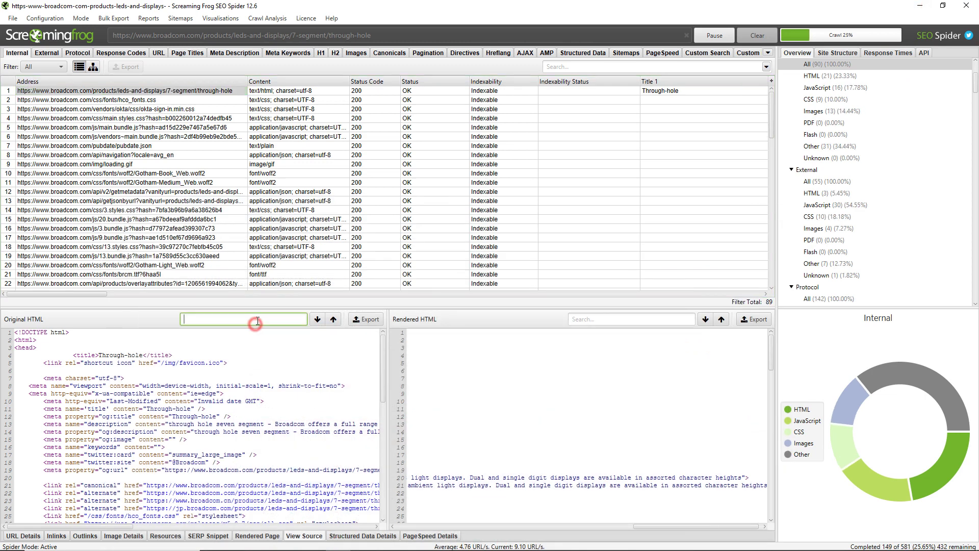
key(ctrl+v)
key(BackSpace)
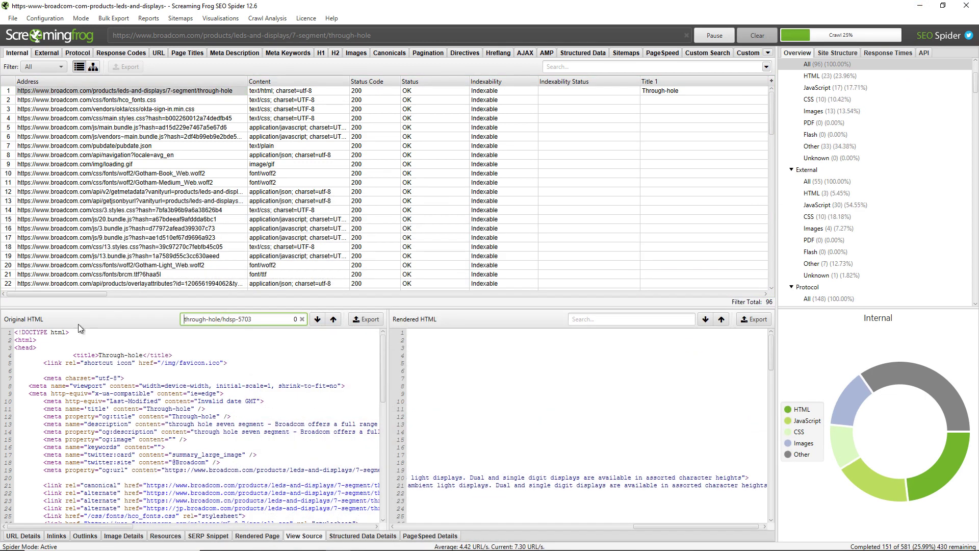
click(647, 319)
key(ctrl+v)
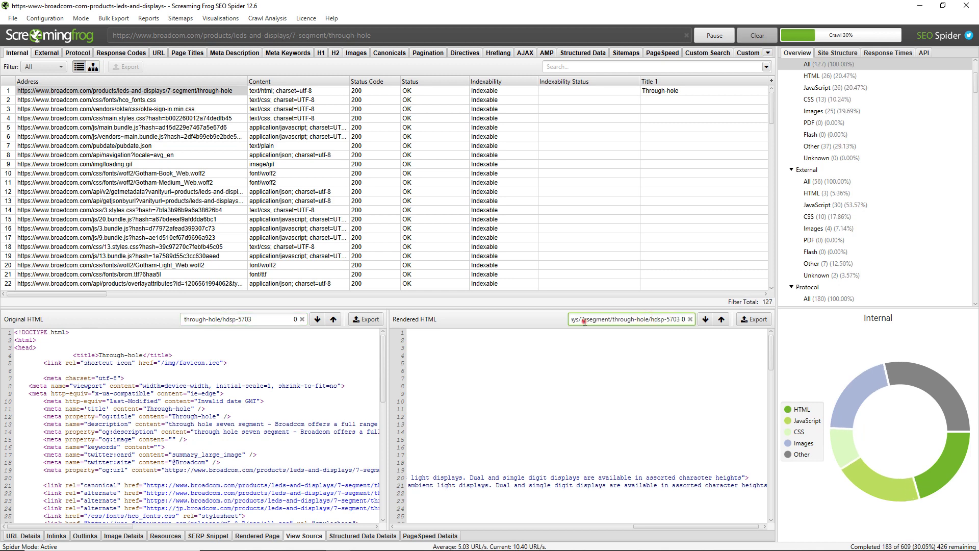
click(584, 319)
key(shift+Home)
key(BackSpace)
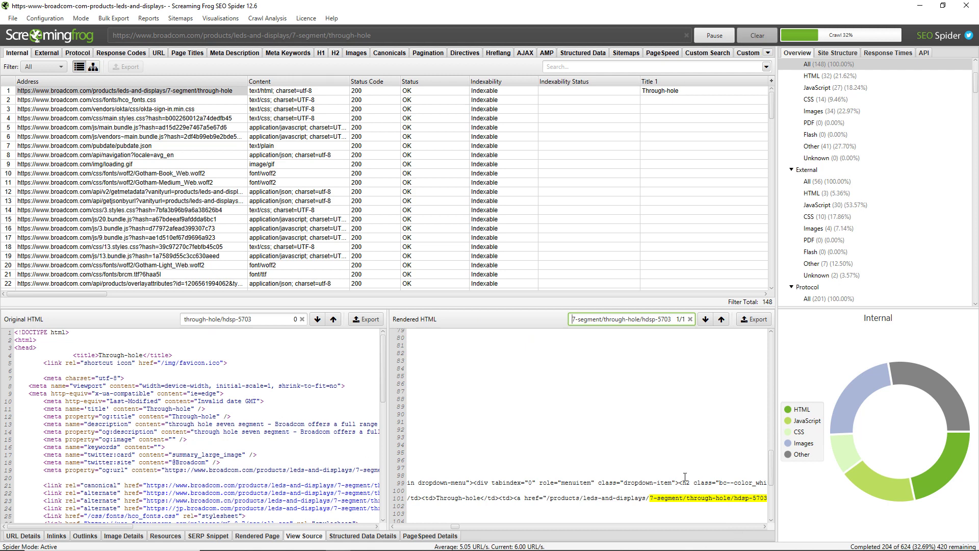
Step: List the through-hole page's outlinks, showing the AHREF product links
scroll(535, 462, down, 1)
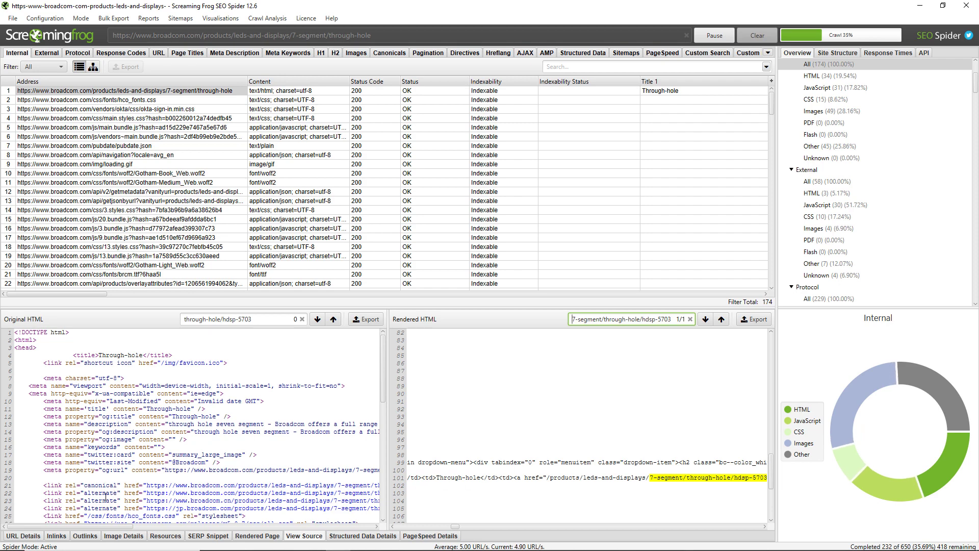
click(88, 536)
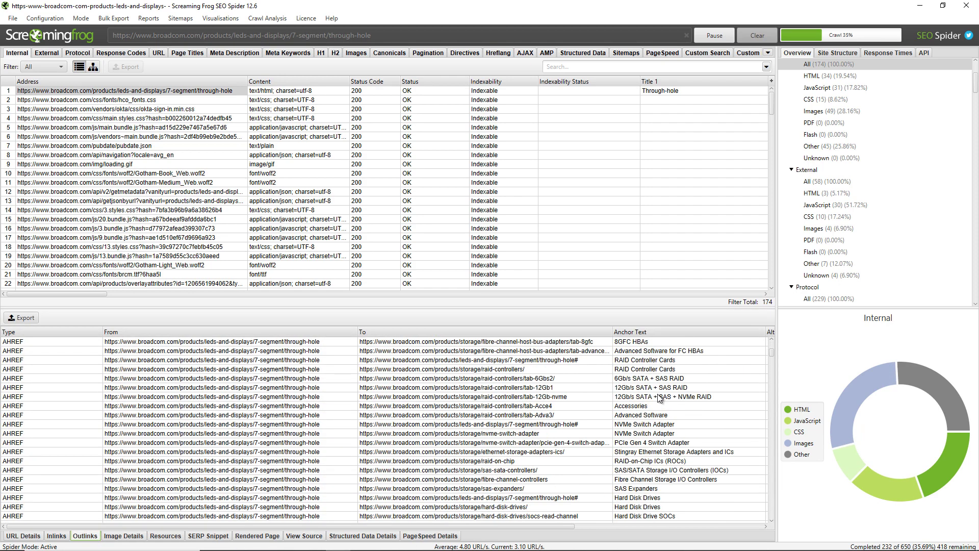
scroll(658, 401, down, 10)
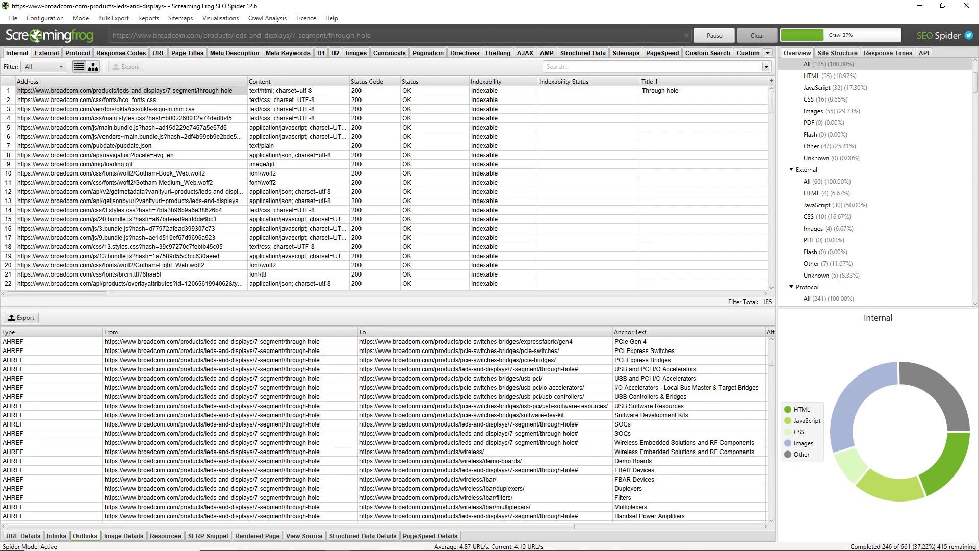